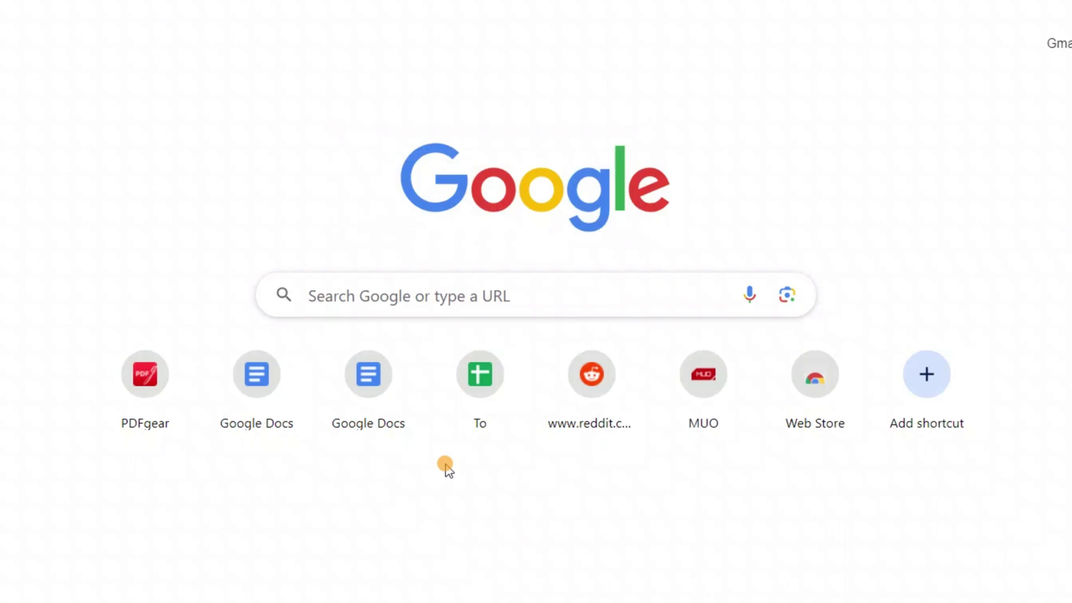
- Enter pdfgear.com in the Google search box on a new Chrome tab
click(402, 289)
text(pdfgear.c)
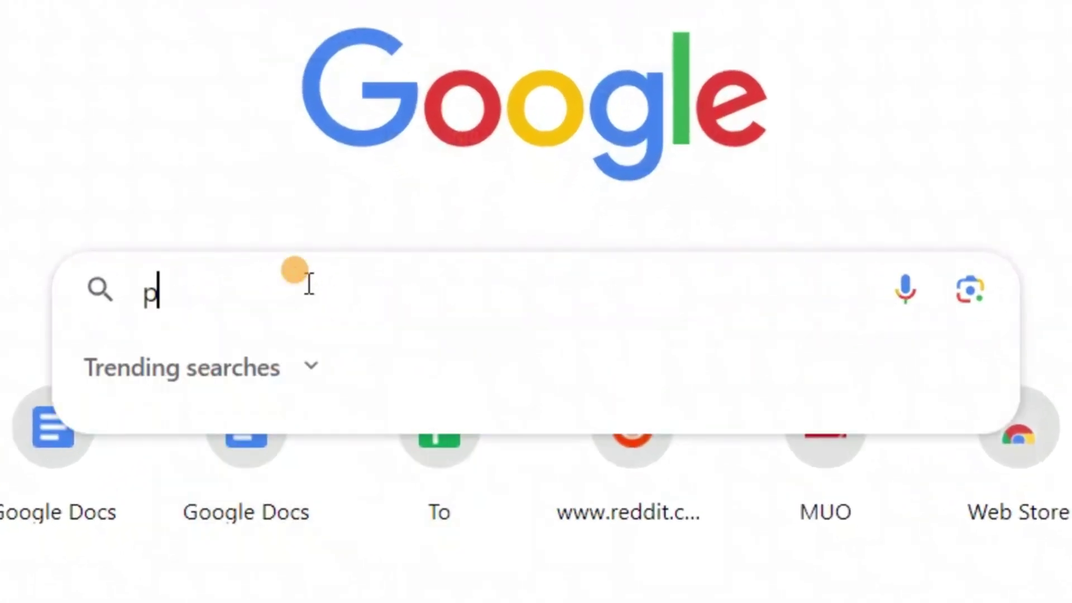
text(om)
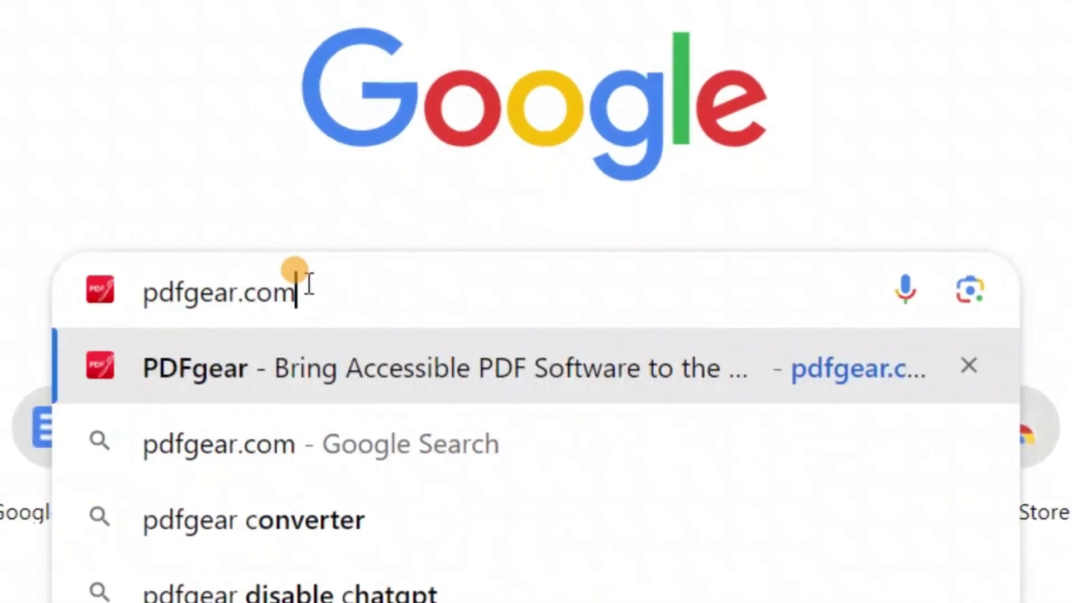
- Go to PDFgear's online Compress PDF tool and upload PDFgear User Guide Extract[1-35].pdf
click(353, 379)
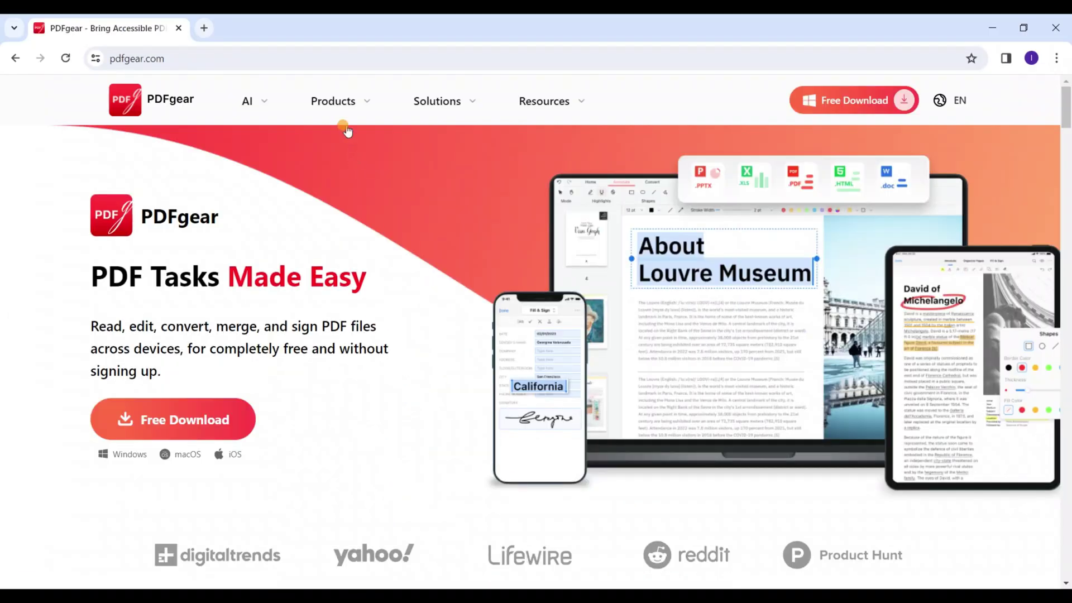
mouse_move(340, 104)
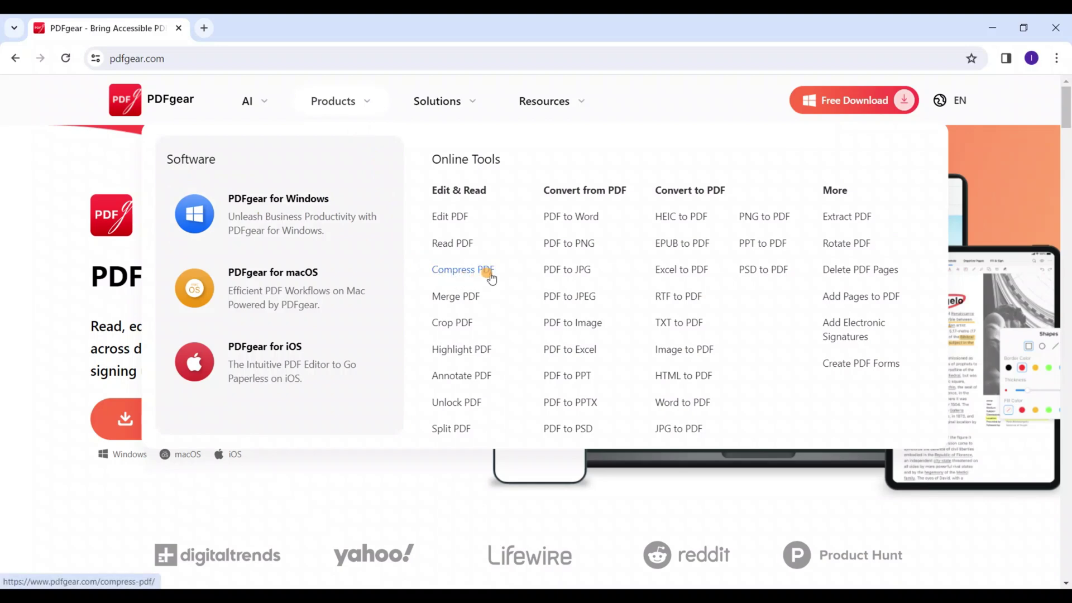
click(489, 276)
click(514, 360)
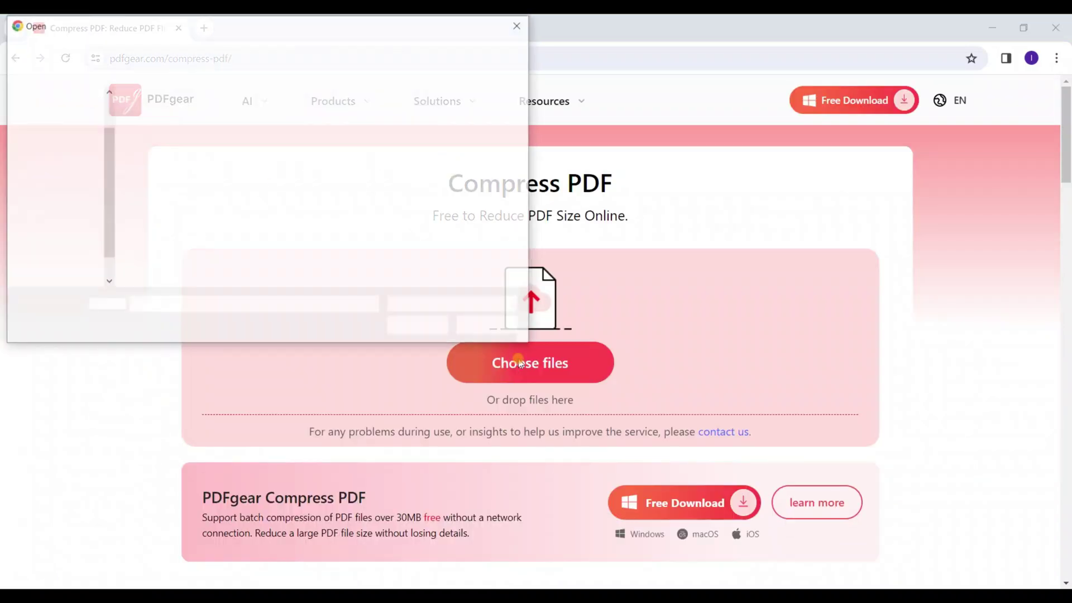
click(358, 167)
click(419, 326)
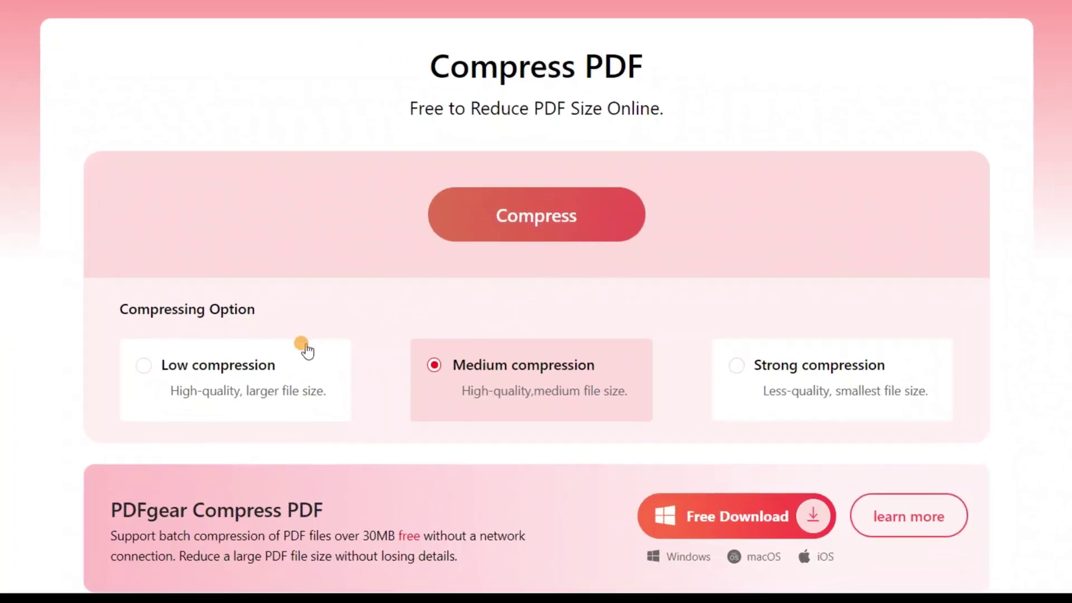
- Choose Strong compression for the uploaded user guide
click(331, 419)
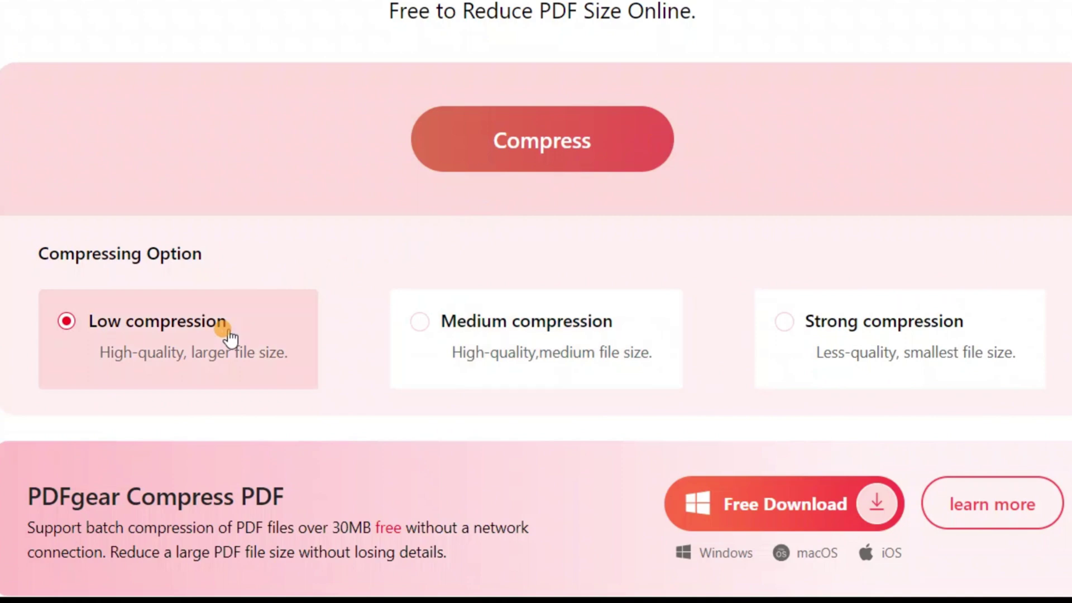
click(647, 339)
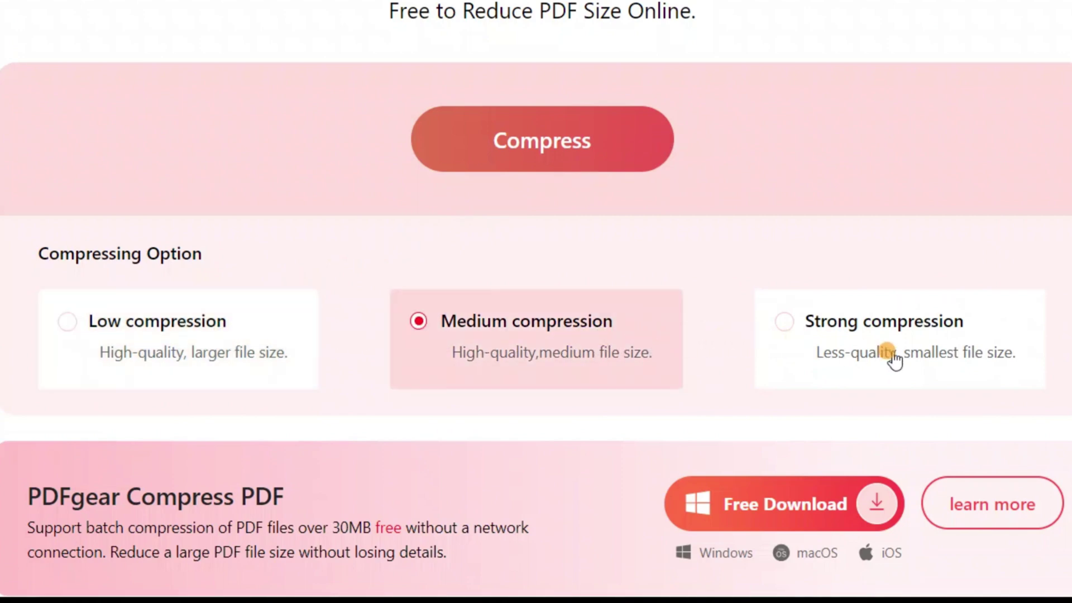
click(997, 331)
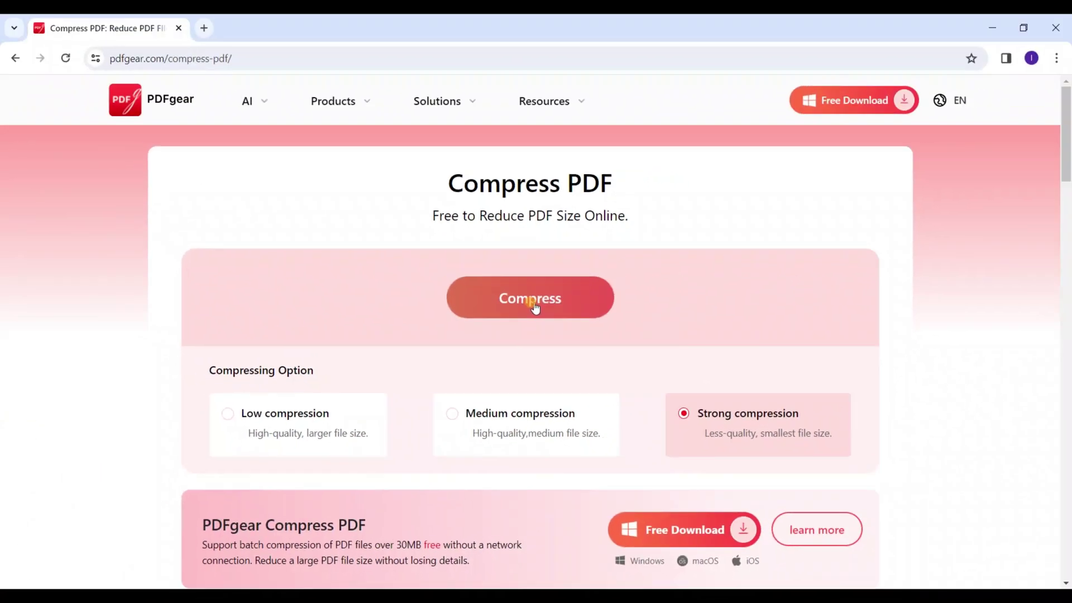
- Run Strong compression, note the 4.5 MB result, and download the compressed guide
click(533, 304)
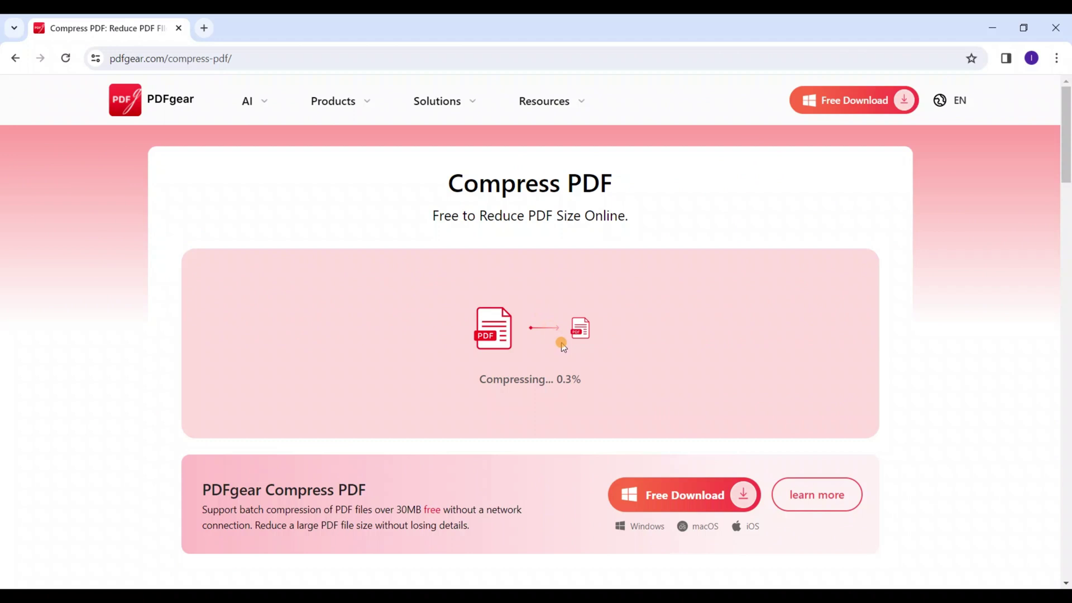
drag(462, 342, 531, 349)
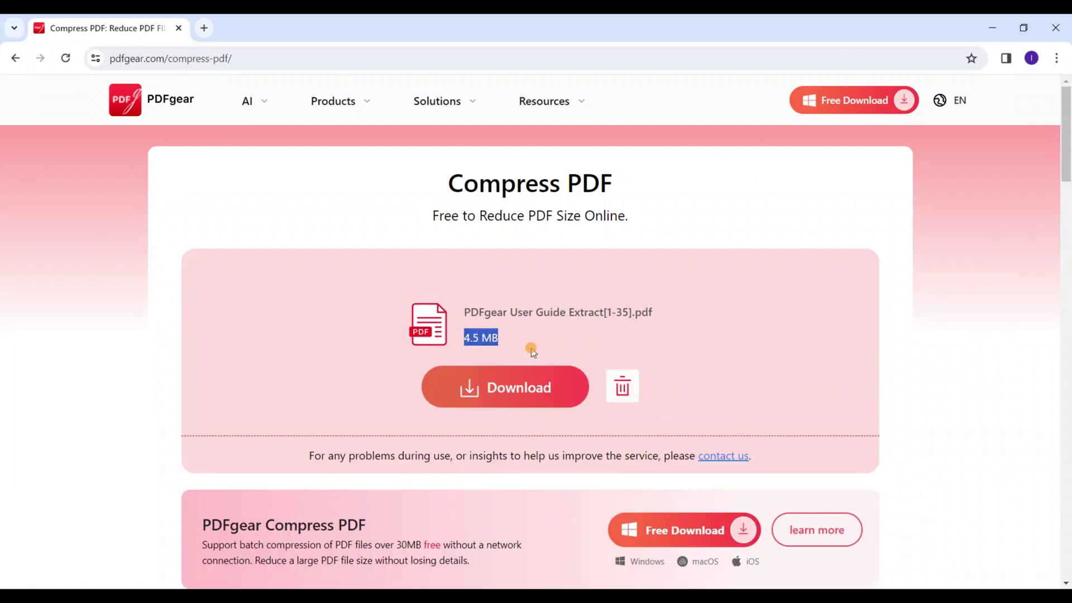
click(668, 352)
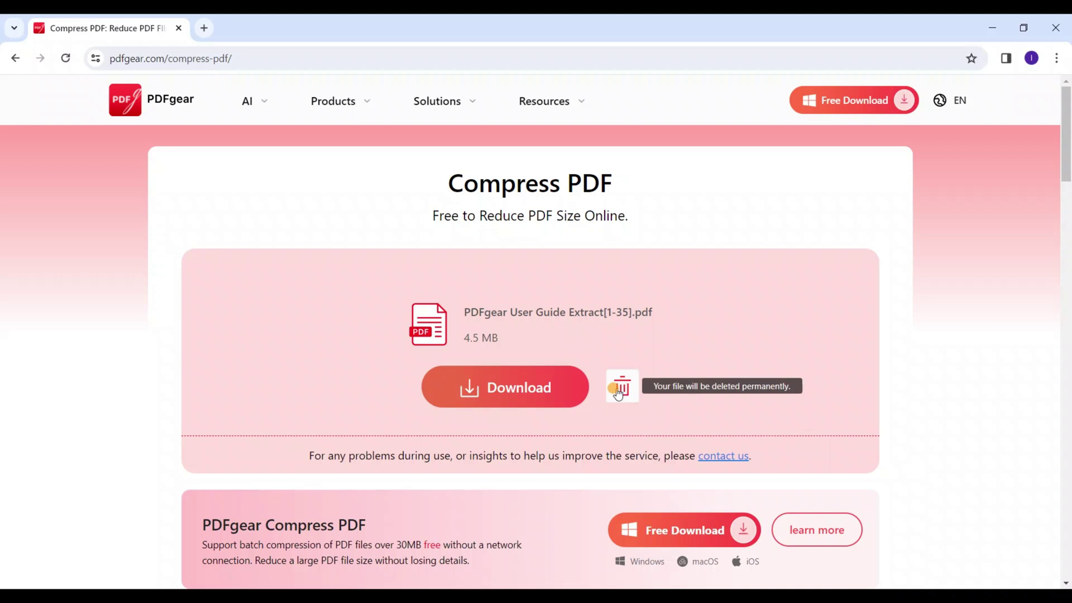
click(527, 393)
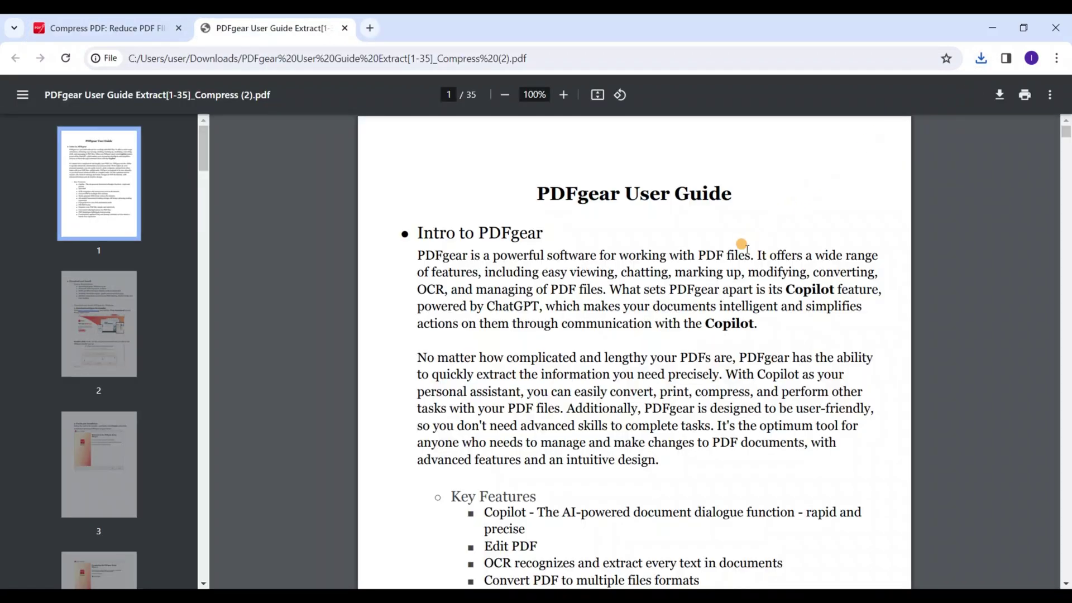
- Zoom in on the downloaded compressed guide to check text sharpness, then zoom back out
scroll(722, 281, up, 10)
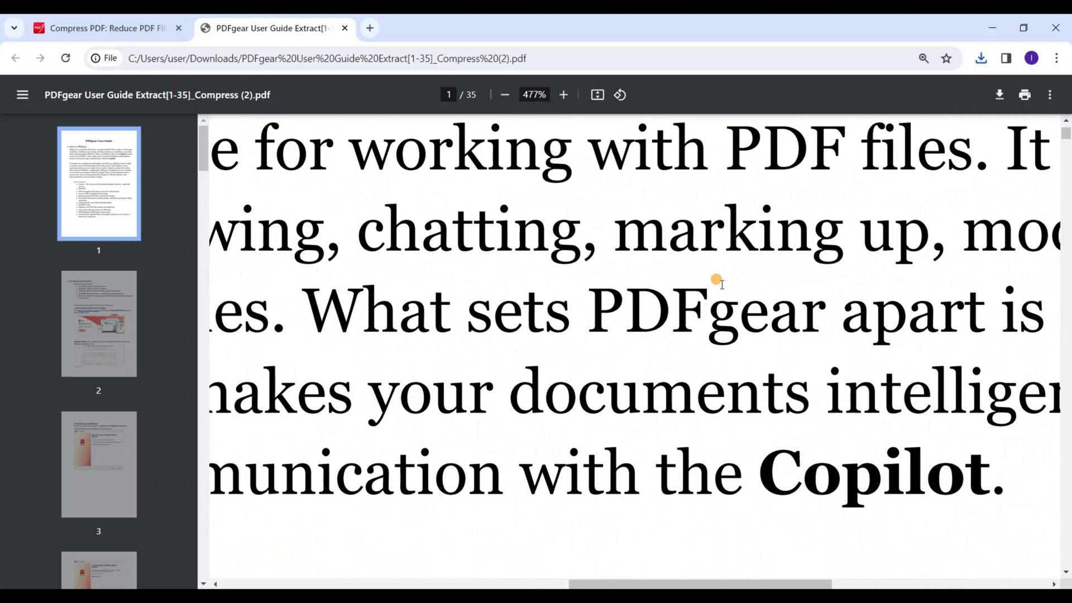
scroll(603, 304, down, 10)
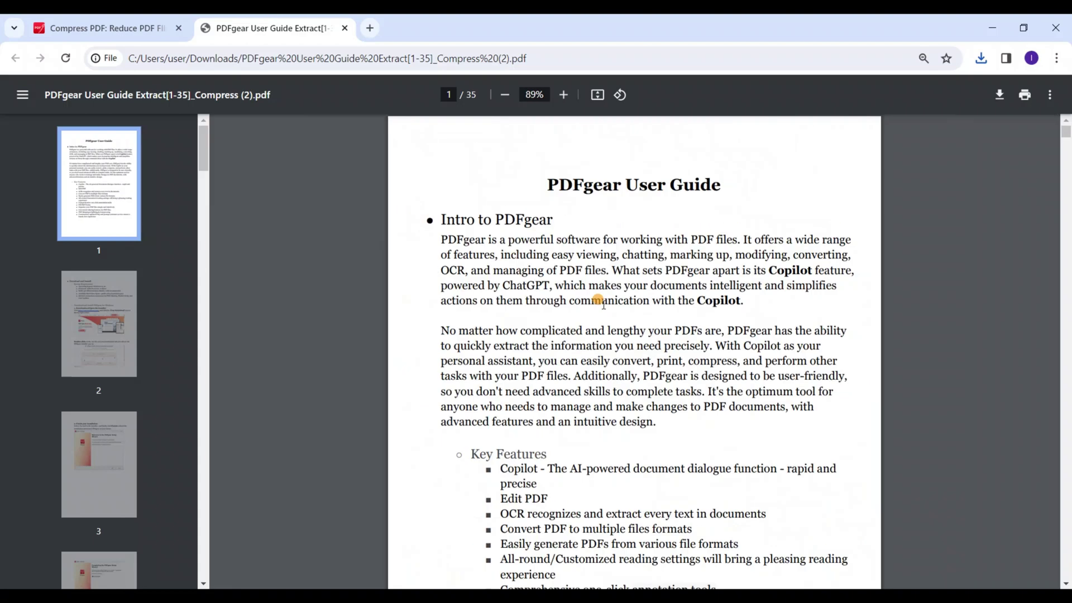
scroll(603, 304, down, 10)
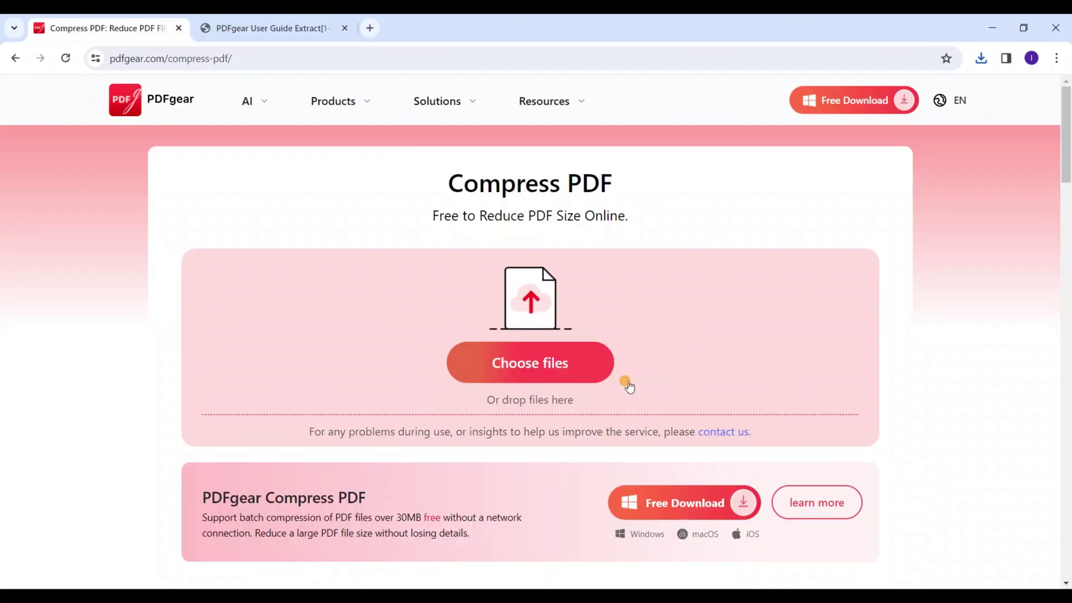
- Re-upload the user guide, compress it with Low compression, and check the 7.8 MB size
click(529, 361)
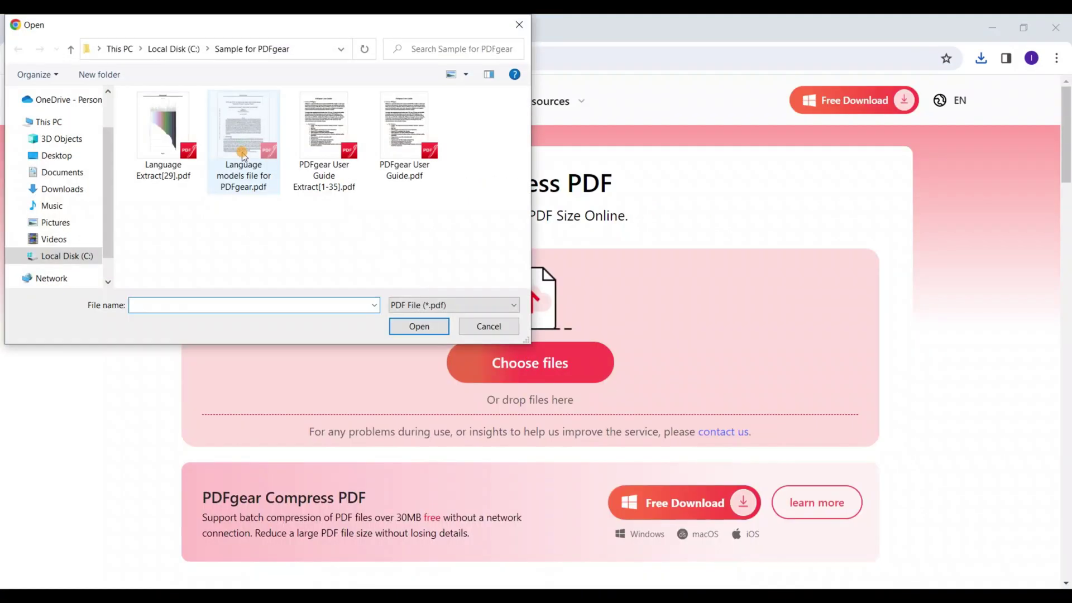
double_click(359, 155)
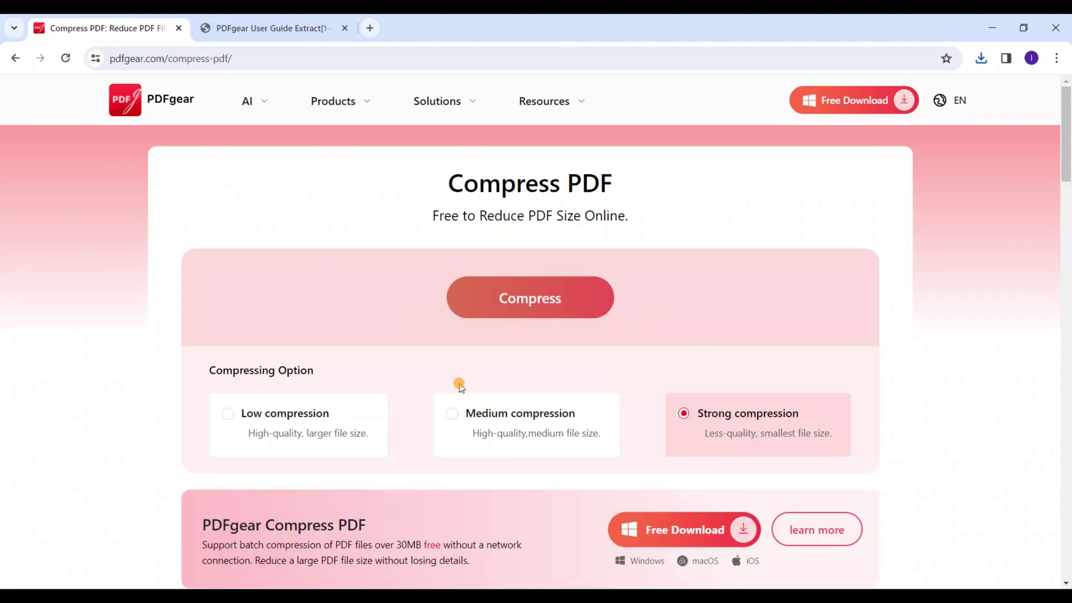
click(335, 414)
click(542, 301)
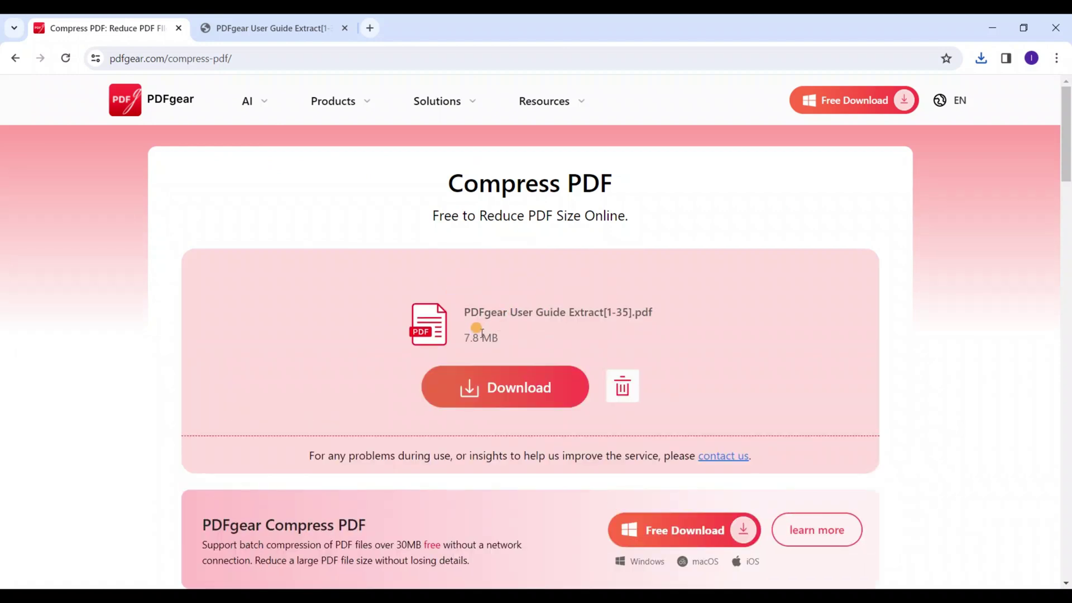
drag(457, 337, 533, 343)
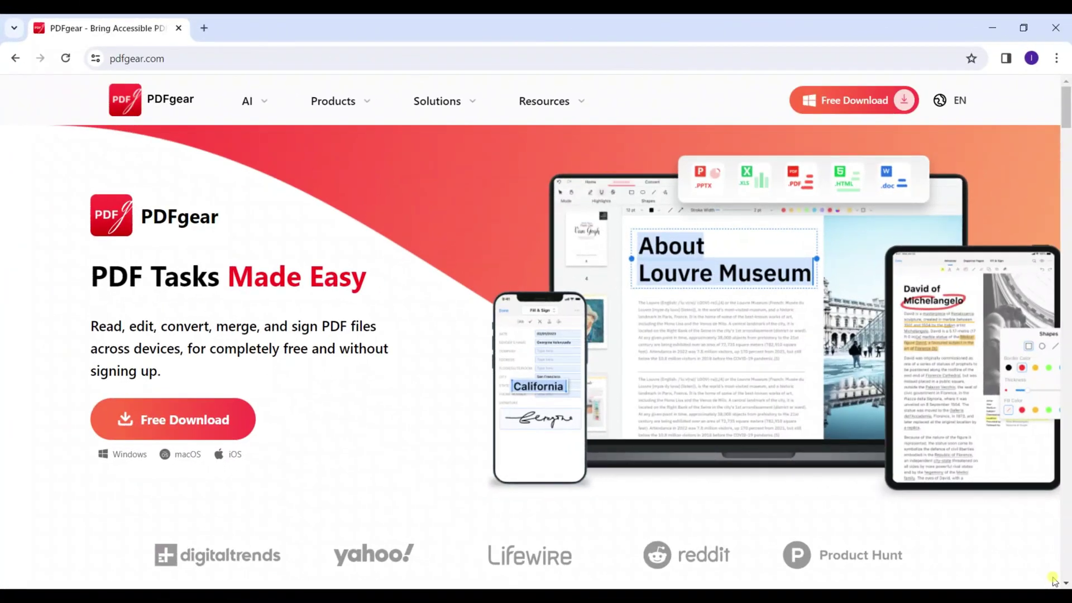
- Download the PDFgear desktop installer and show Chrome's recent downloads
click(140, 424)
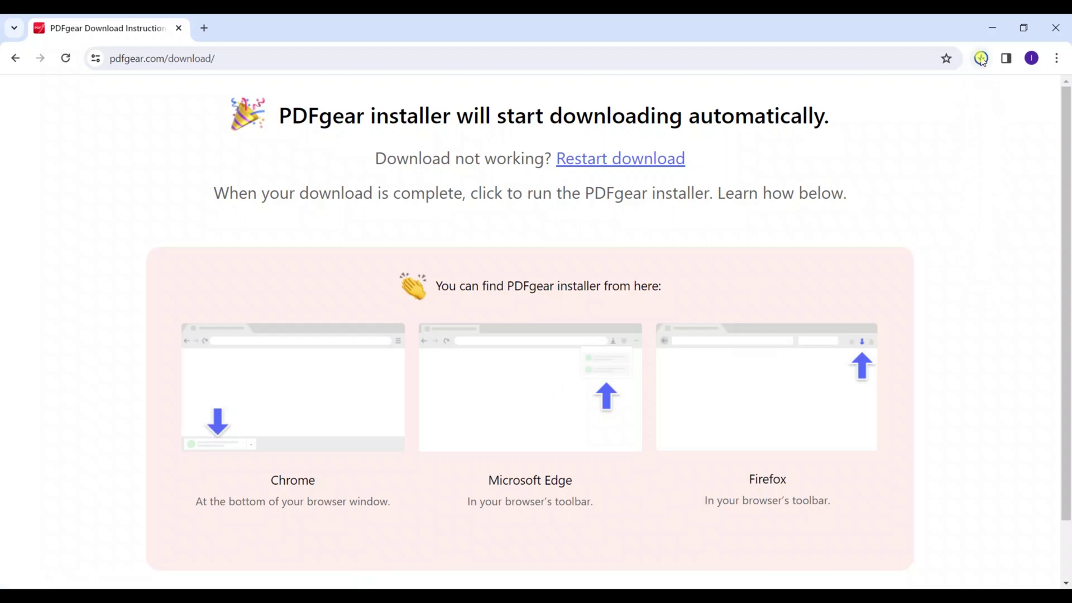
click(981, 59)
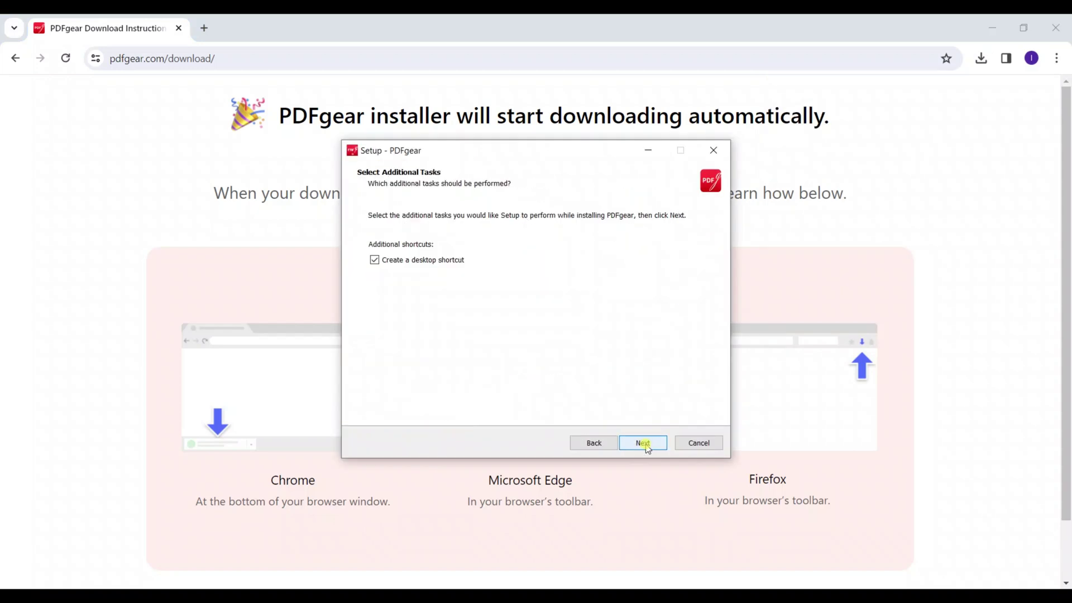
- Install PDFgear 2.1.0 and open PDFgear User Guide Extract[1-35].pdf in it
click(644, 444)
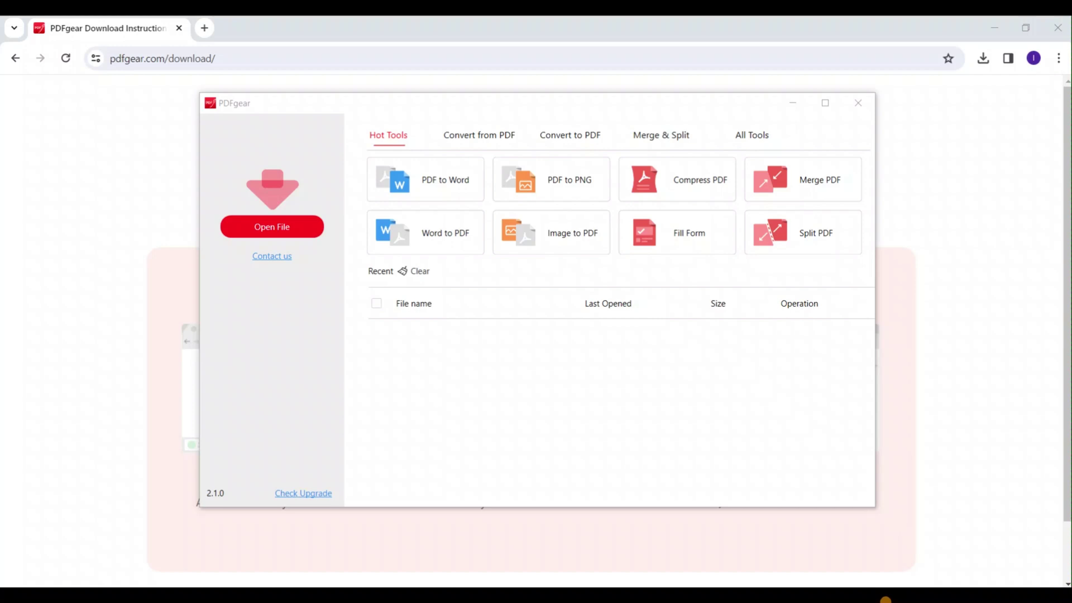
click(307, 232)
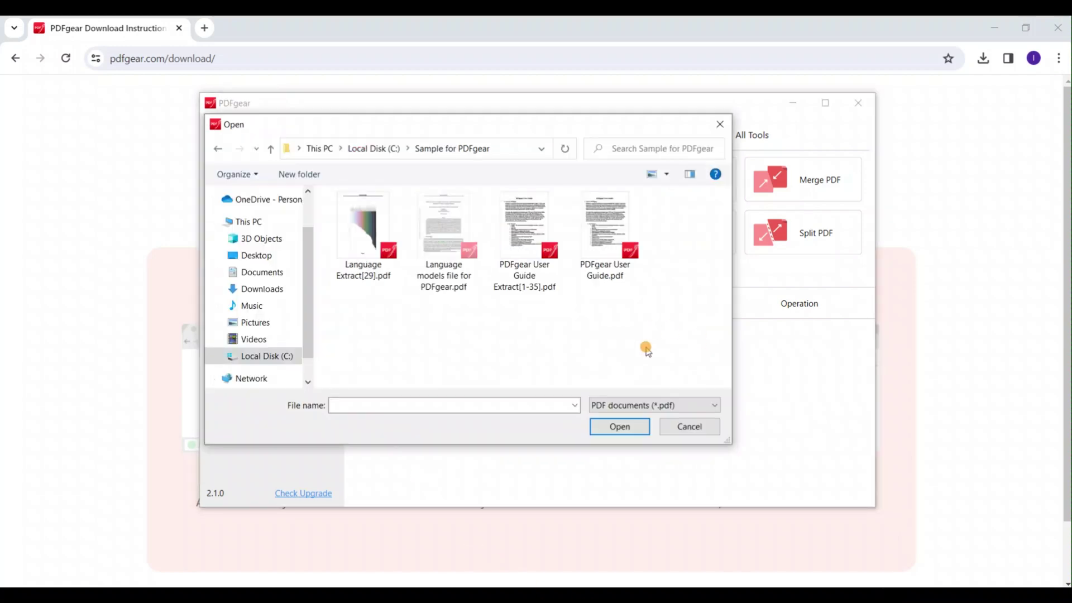
click(533, 274)
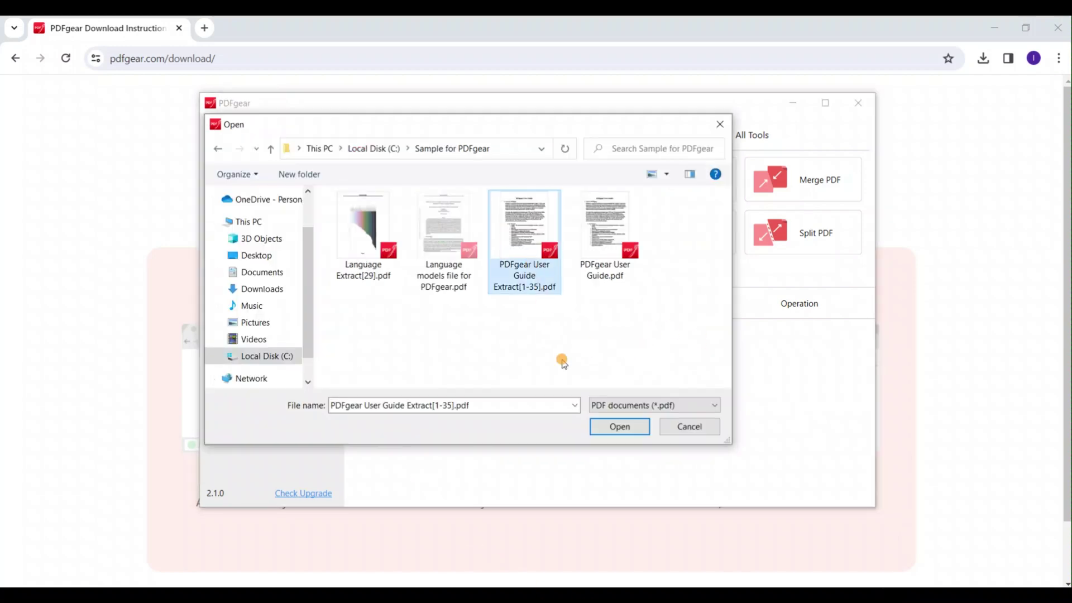
click(617, 426)
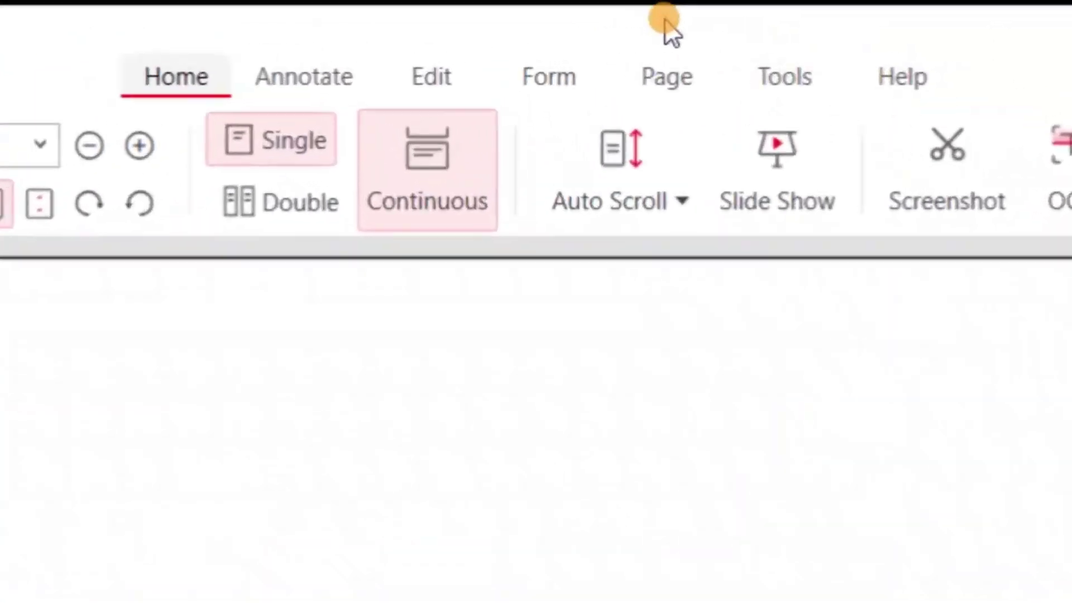
- Compress the guide at High level from 9.59M to 581.40K and open the result
click(616, 41)
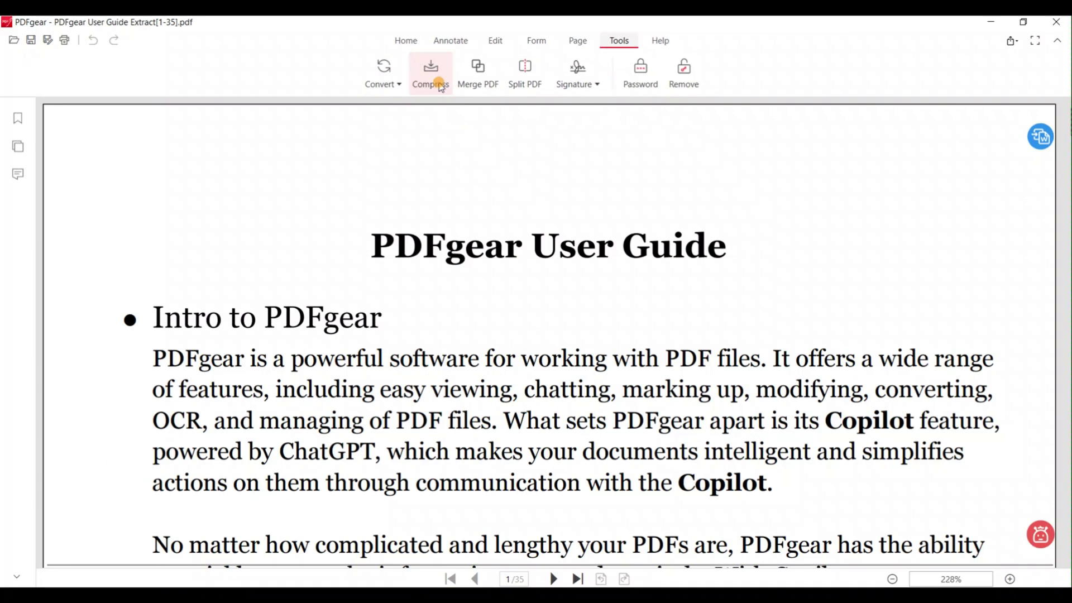
click(430, 79)
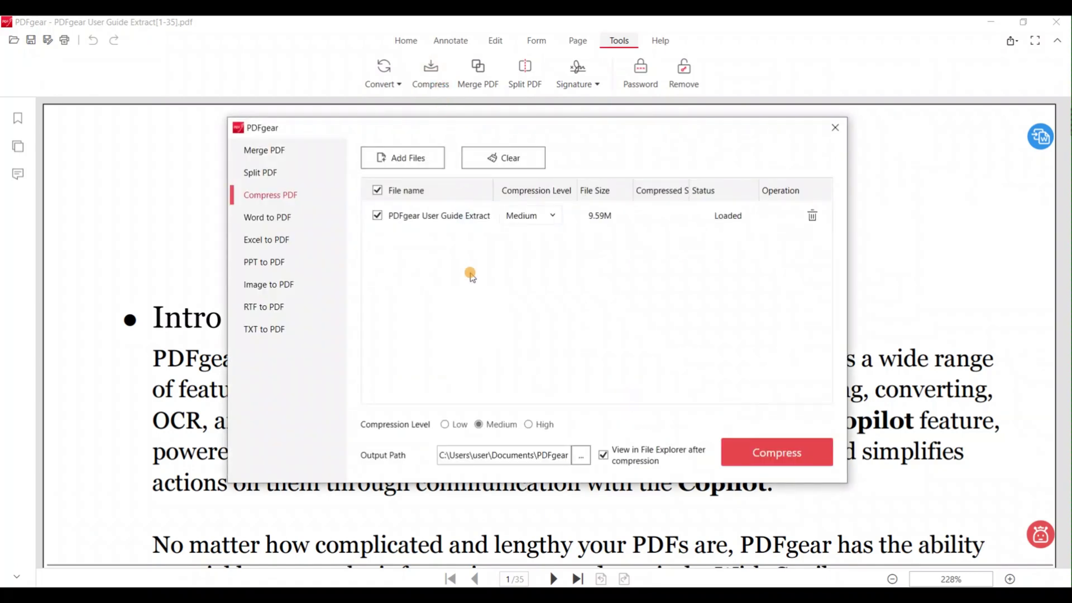
click(445, 424)
click(479, 424)
click(527, 424)
click(760, 456)
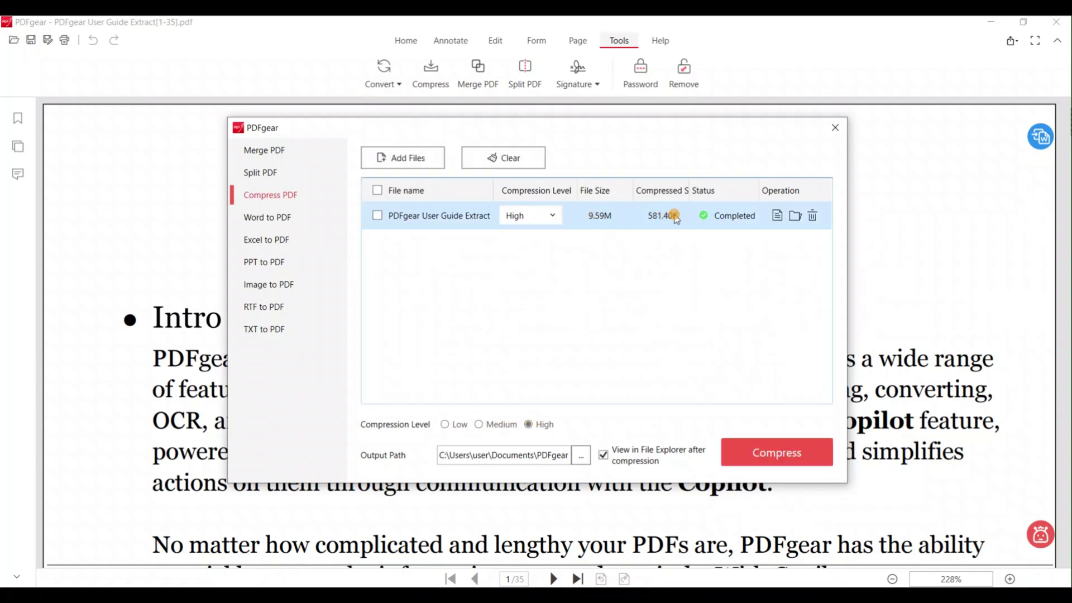
click(776, 215)
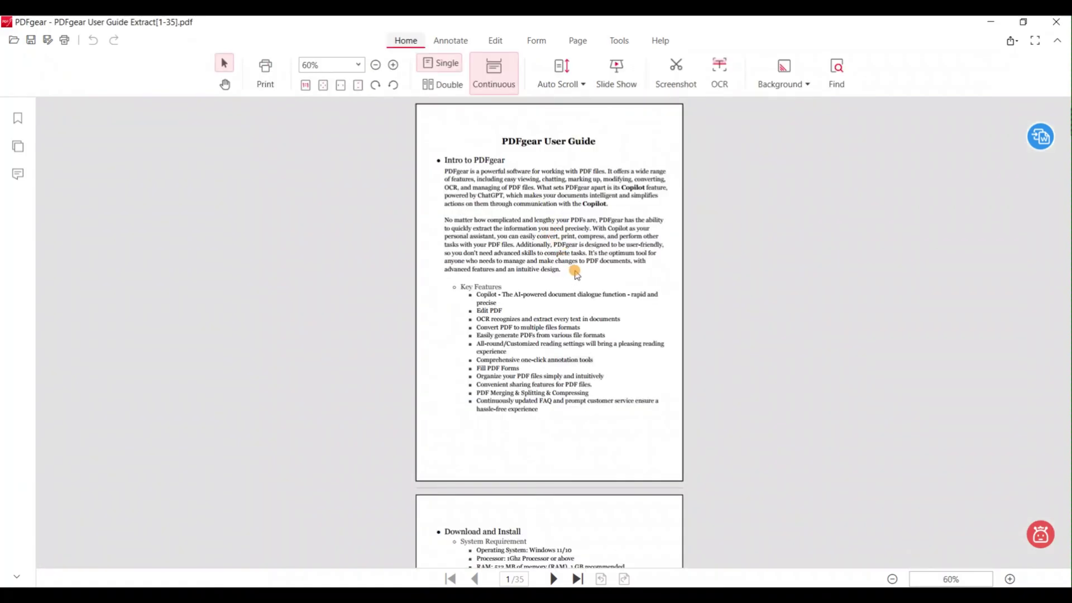
- Zoom in and out on the High-compressed guide, then close the compression window
scroll(576, 274, up, 10)
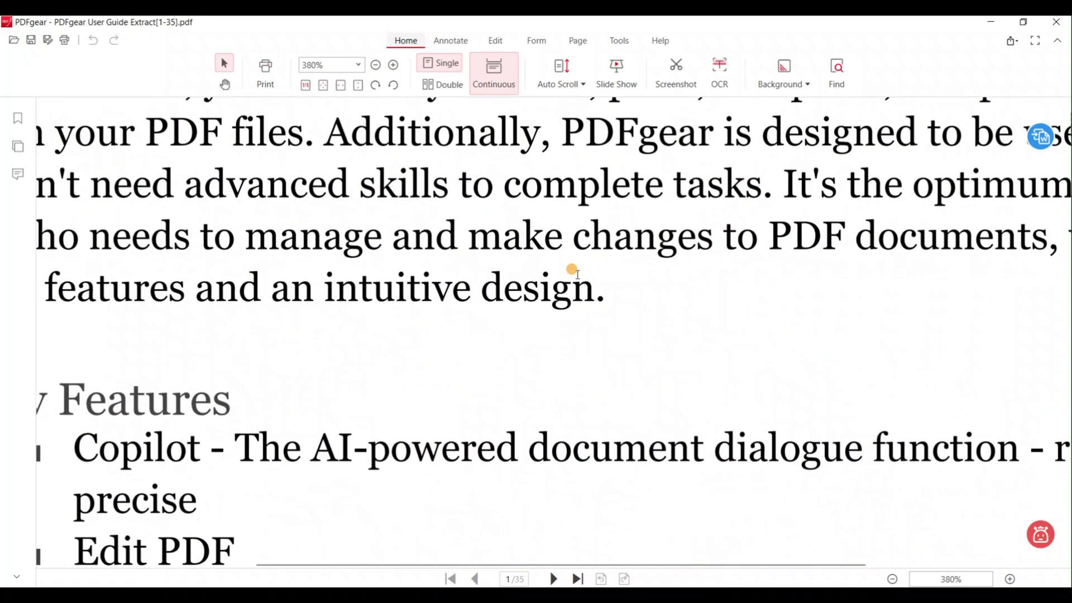
scroll(576, 274, down, 8)
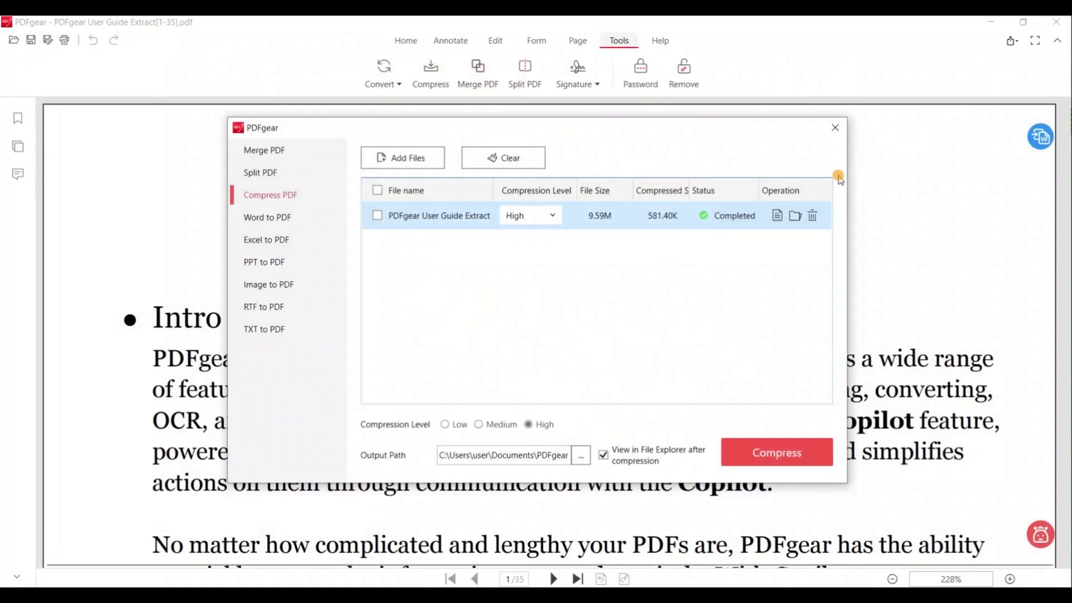
click(835, 131)
- Recompress the guide at Low level to 2.79M and inspect the opened result
click(441, 72)
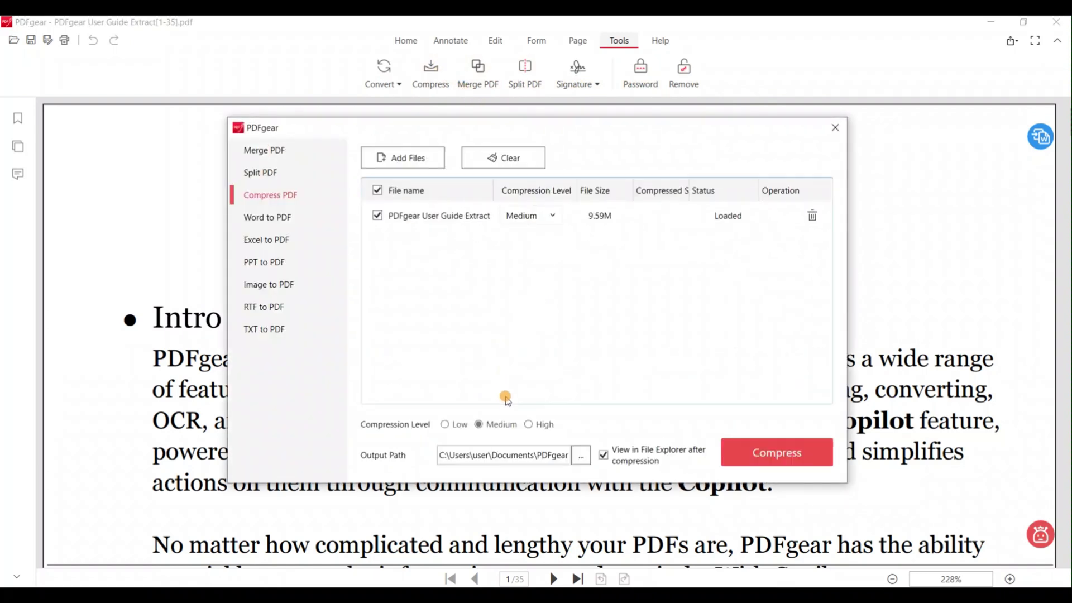
click(446, 425)
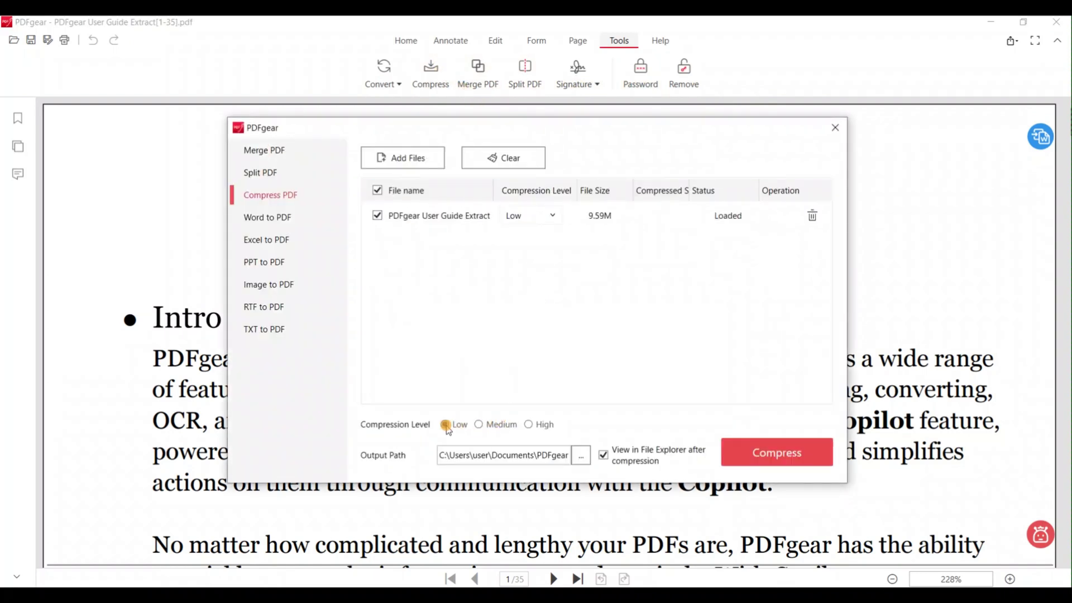
click(760, 454)
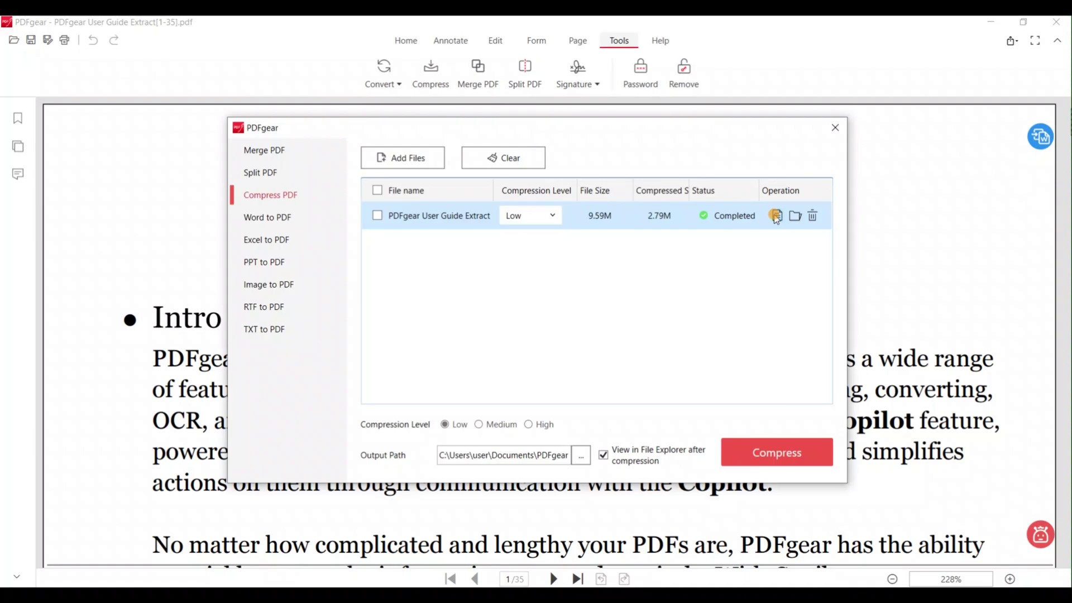
click(776, 217)
scroll(563, 272, up, 5)
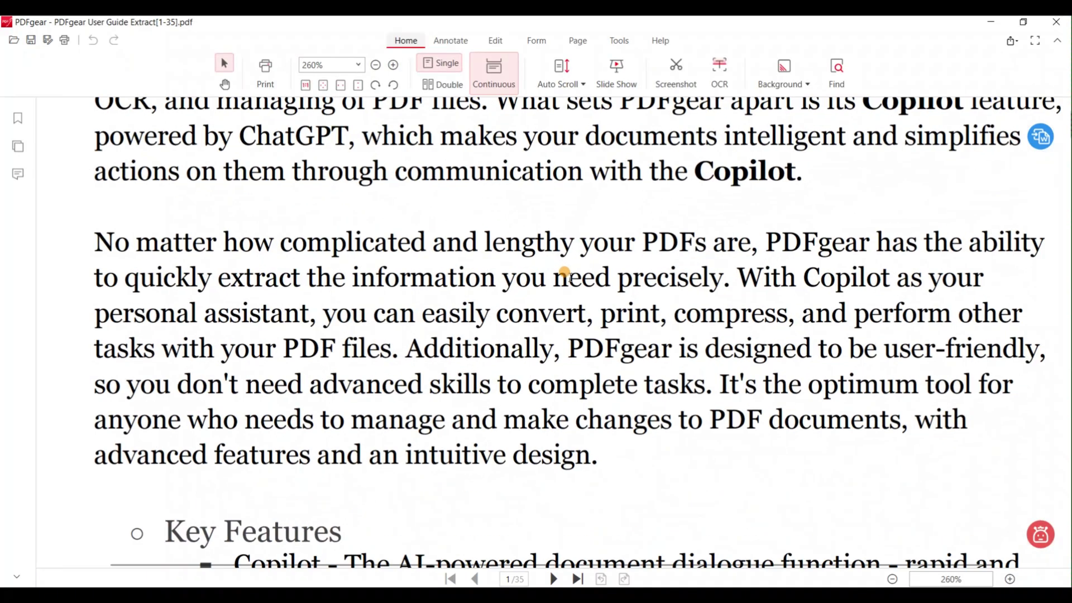
scroll(565, 272, down, 5)
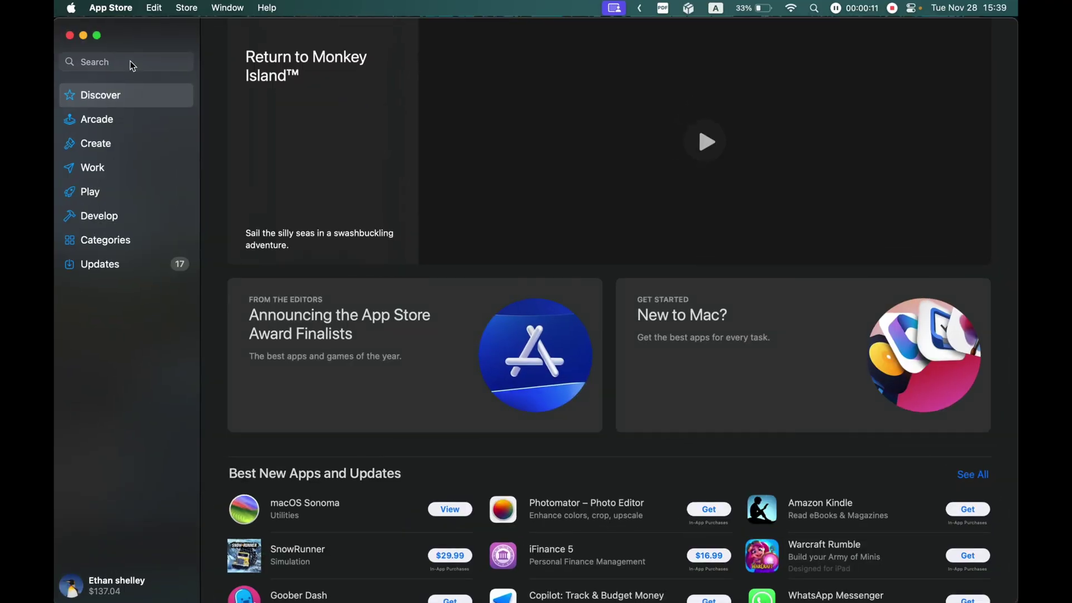
- Search the App Store for pdfgear and launch PDFgear: Edit PDF, Convert PDF
click(131, 65)
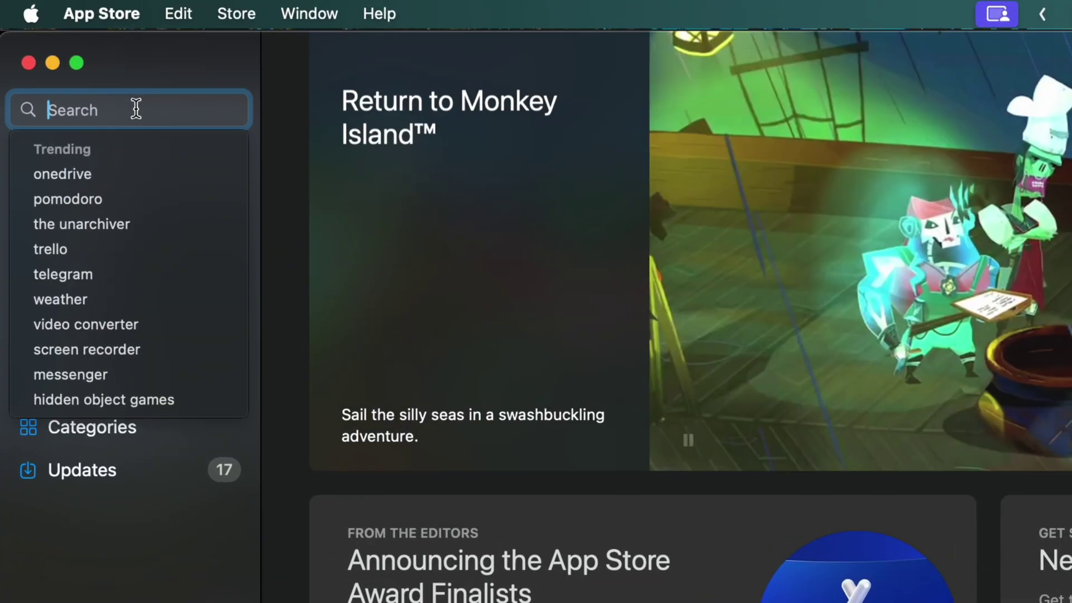
text(pdfgear)
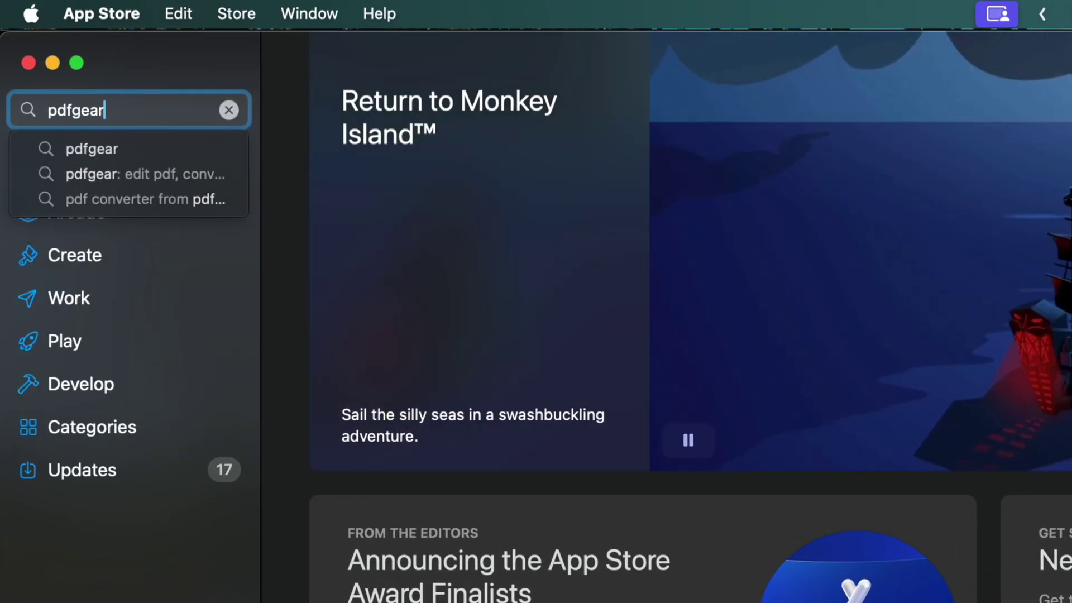
key(Return)
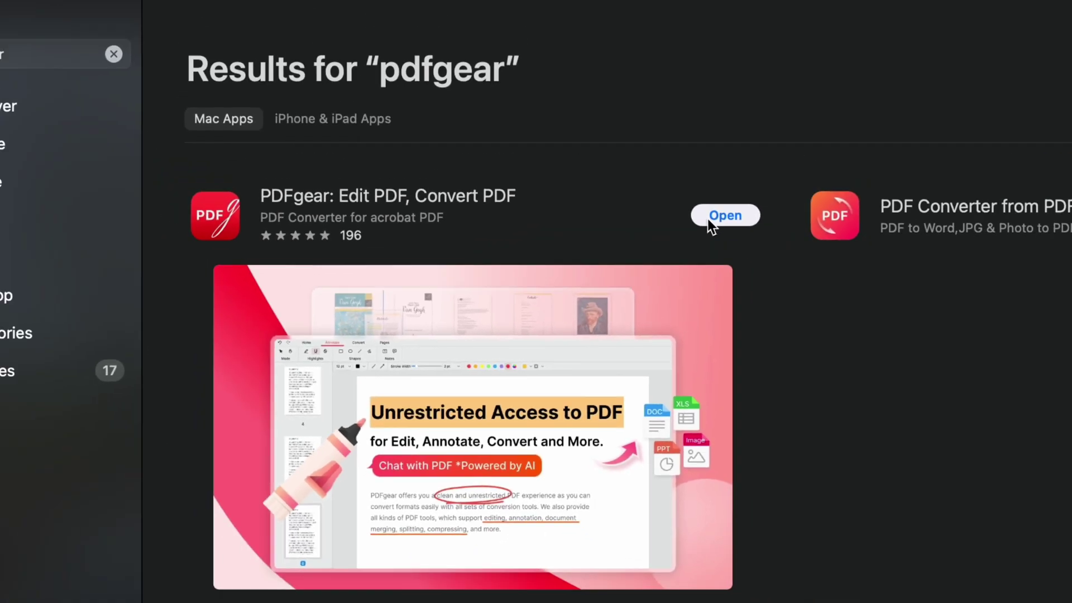
click(704, 222)
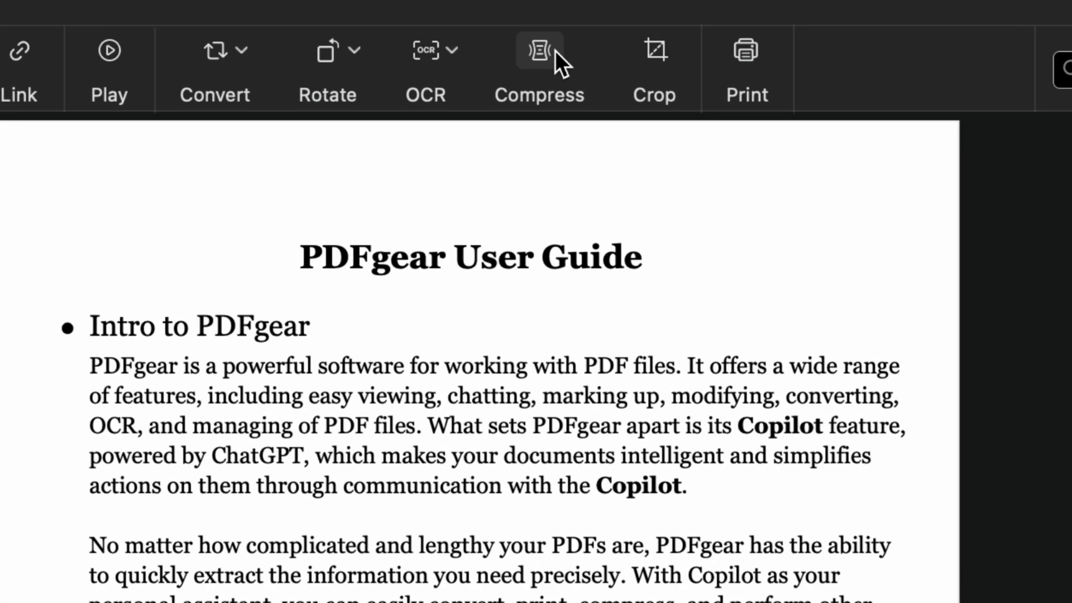
- Compress the 11.9 MB user guide at High level, reducing it to 4.4 MB
click(553, 53)
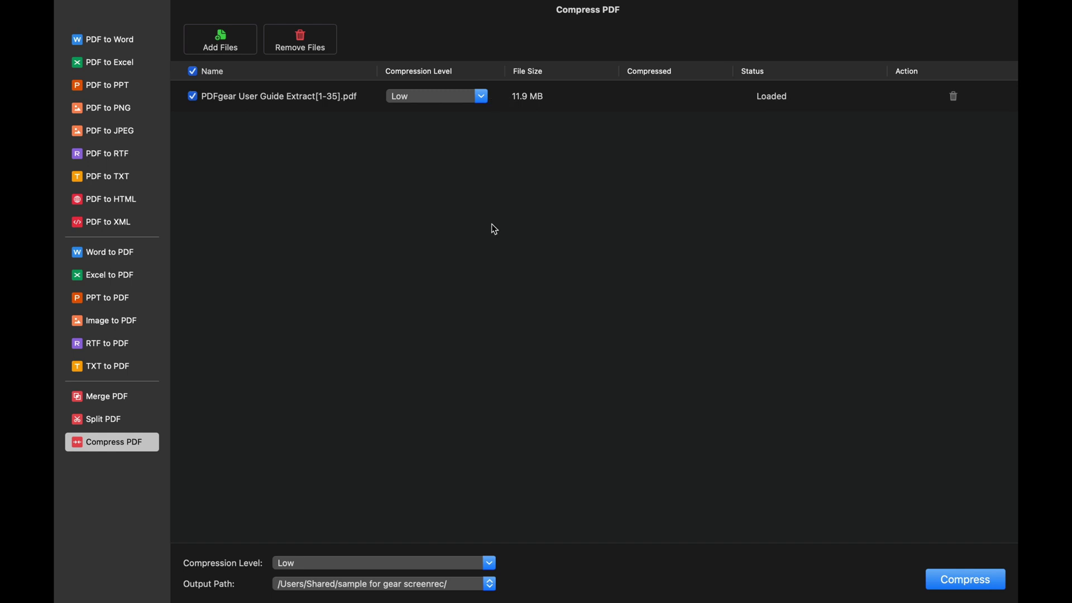
click(489, 563)
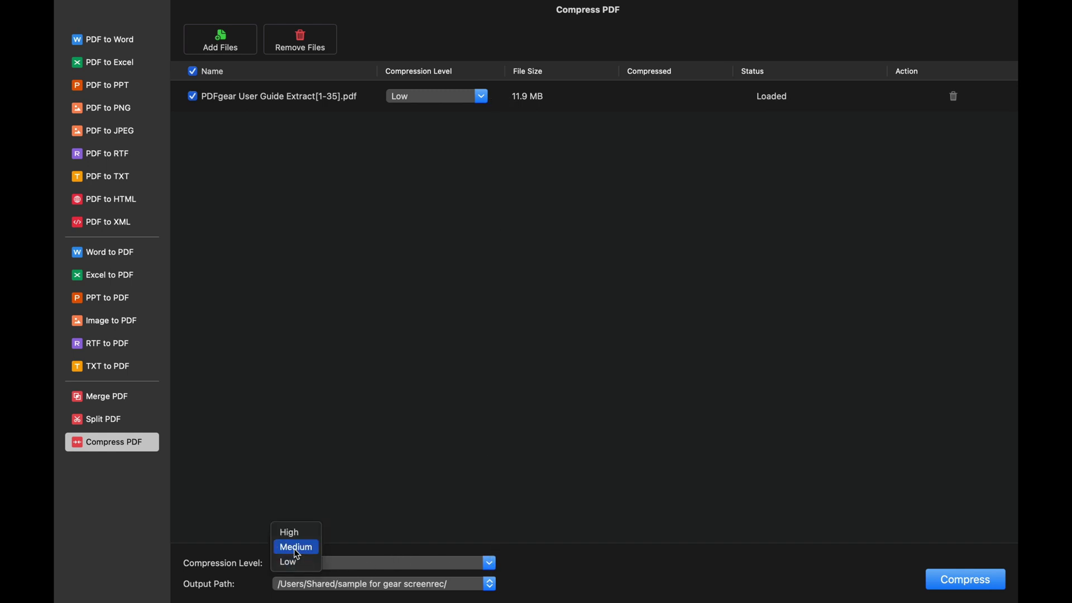
click(289, 532)
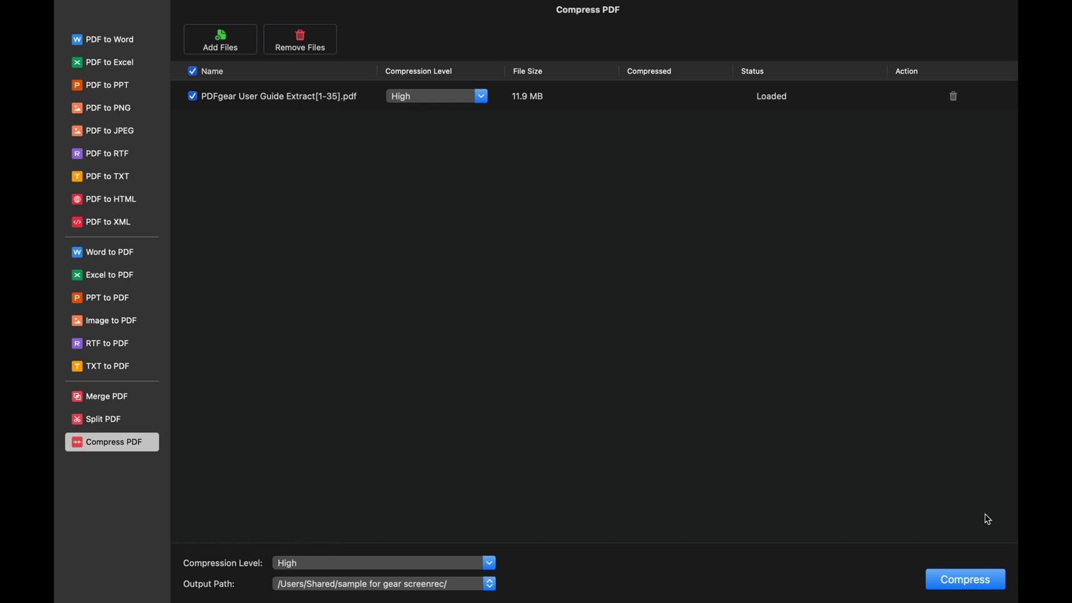
click(974, 585)
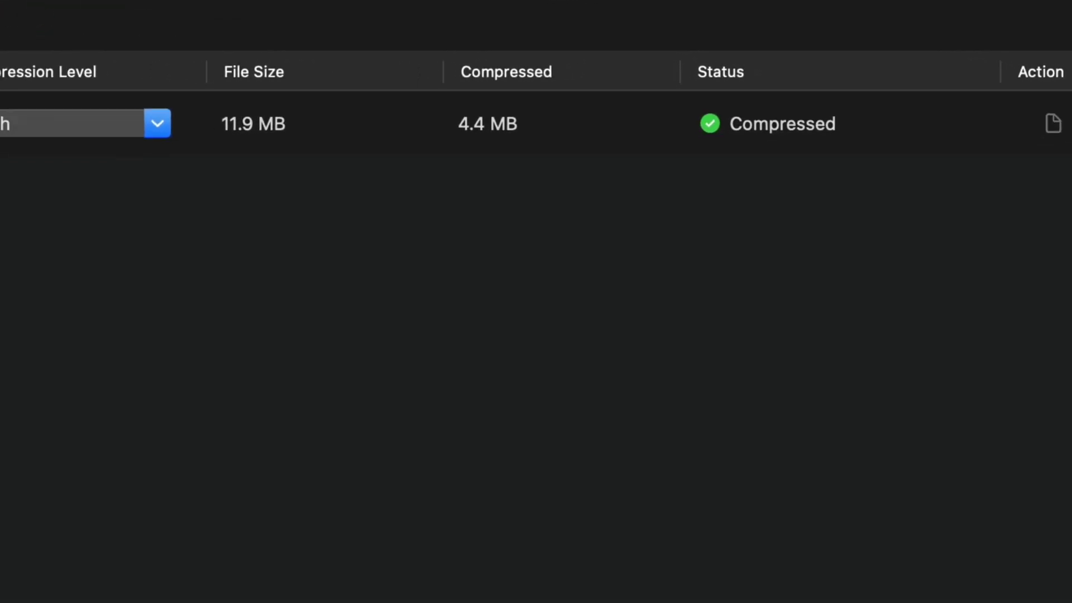
- Recompress the guide at Low level to 7.9 MB and open the compressed PDF
click(300, 567)
click(300, 567)
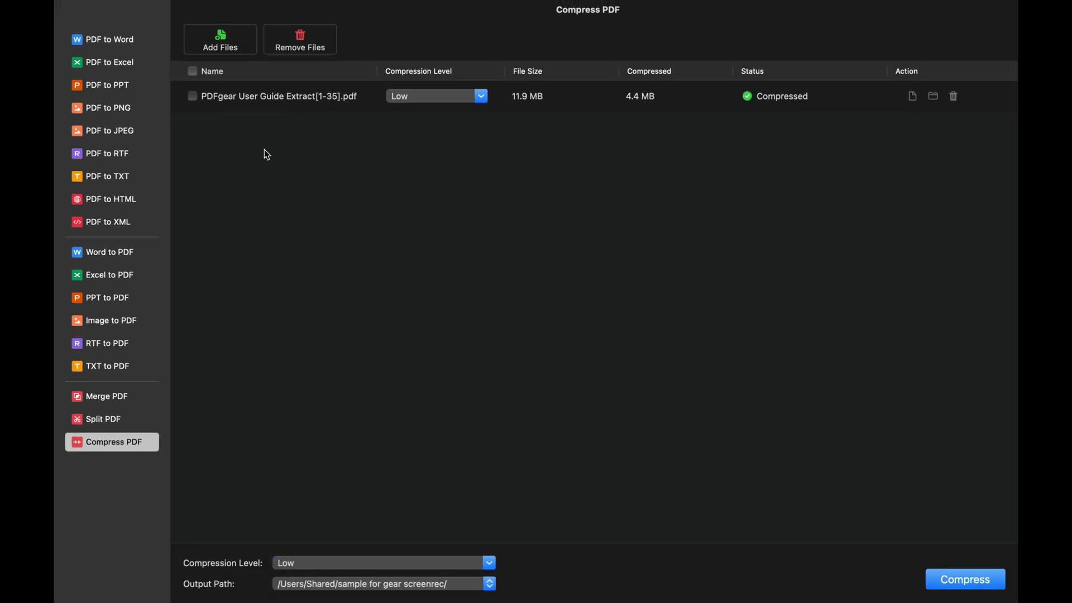
click(193, 96)
click(959, 586)
click(912, 99)
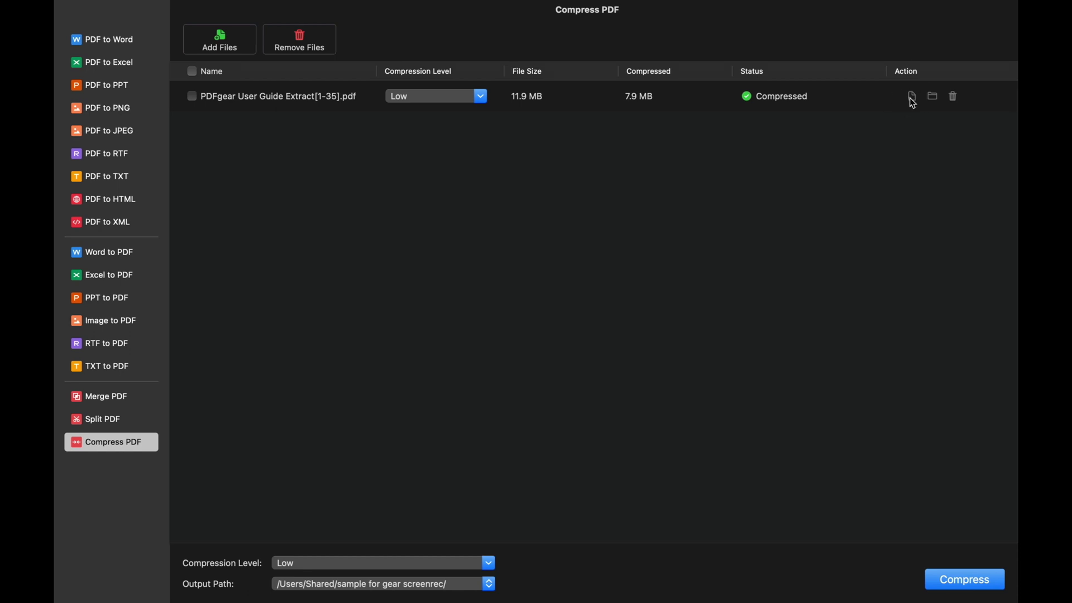
scroll(566, 296, up, 10)
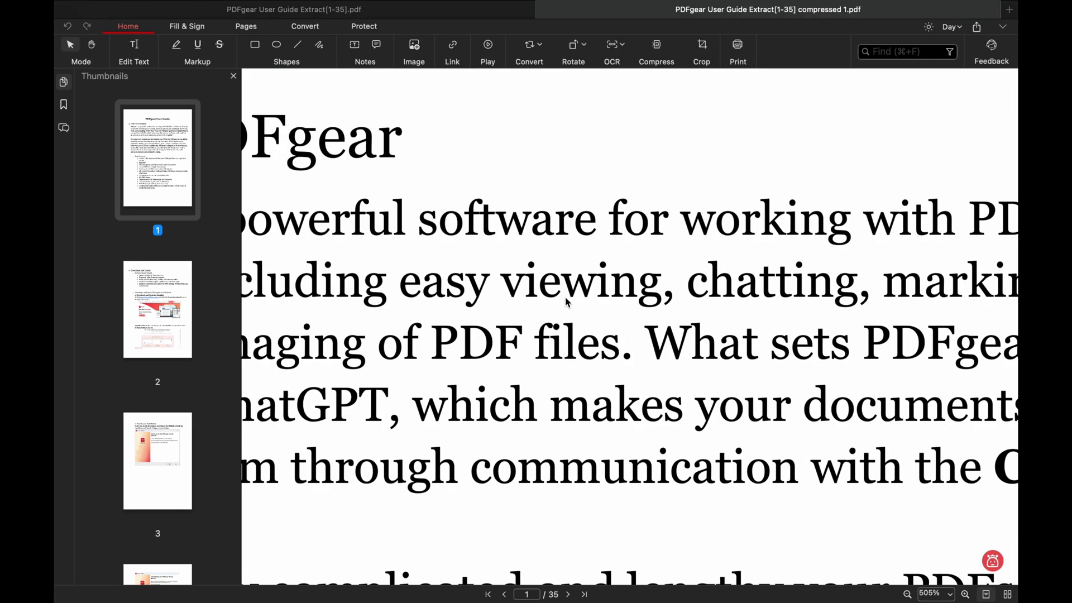
scroll(565, 301, down, 5)
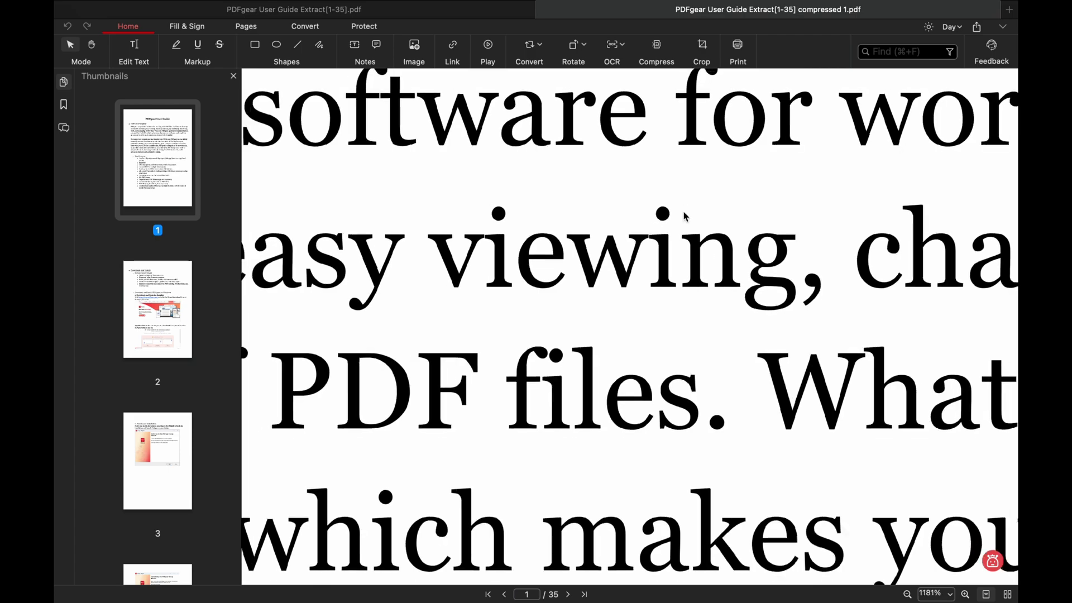
scroll(761, 167, down, 10)
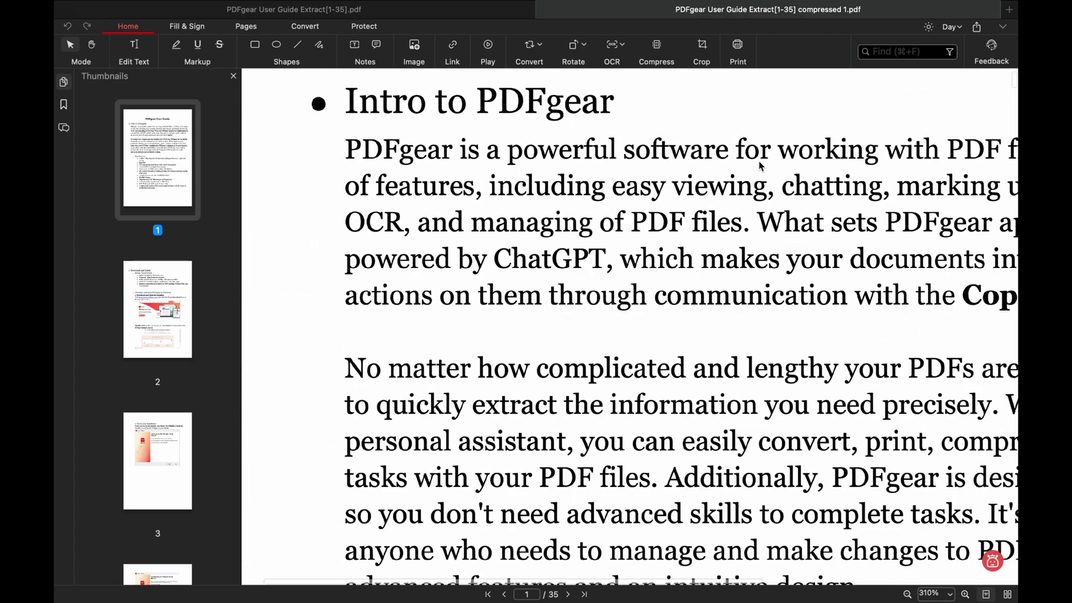